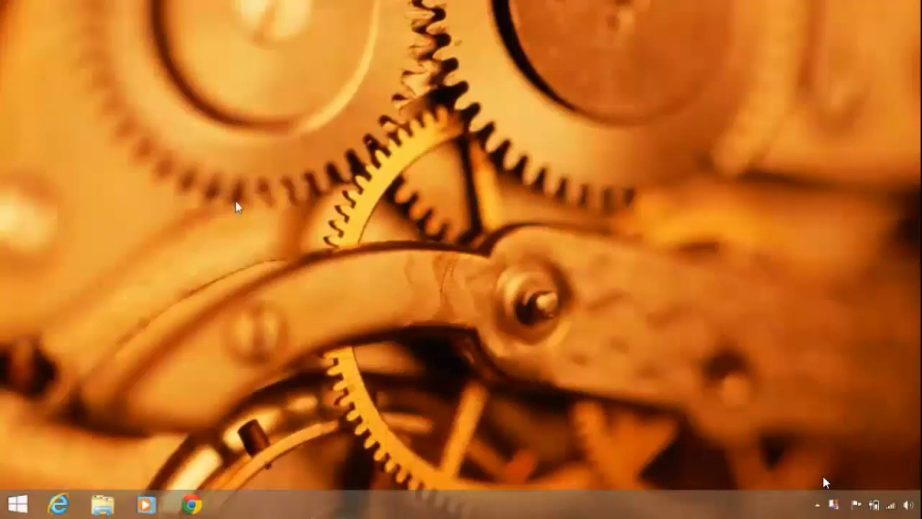
# Launch Disk Management by running diskmgmt.msc and widen its window so the partitions of Disk 0 are readable.
pyautogui.press('super+r')
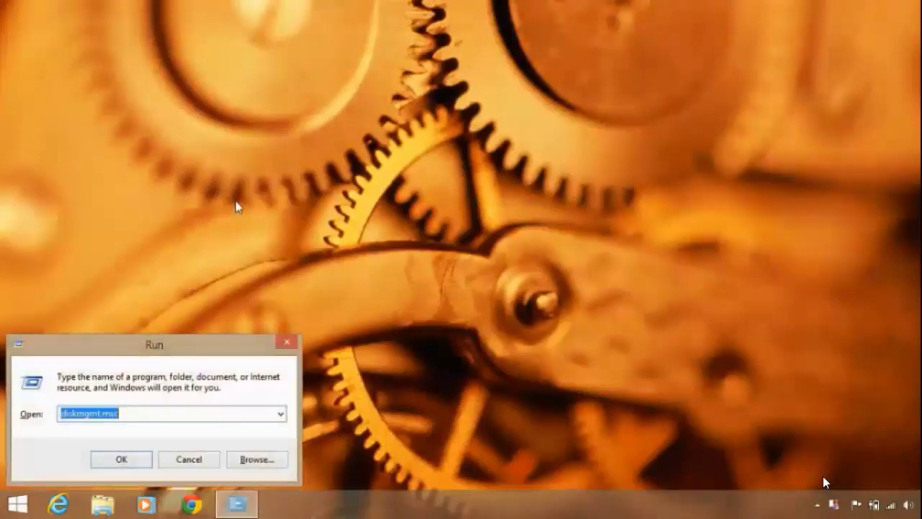
pyautogui.click(140, 410)
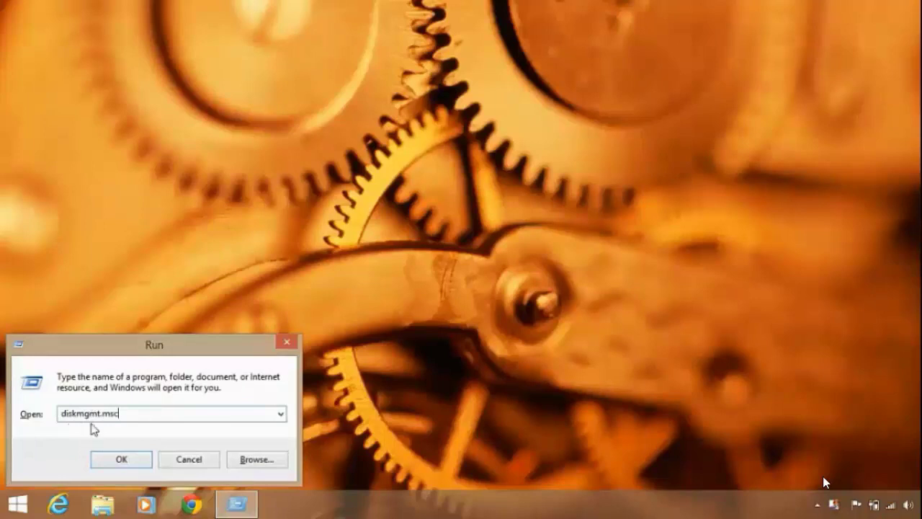
pyautogui.click(129, 460)
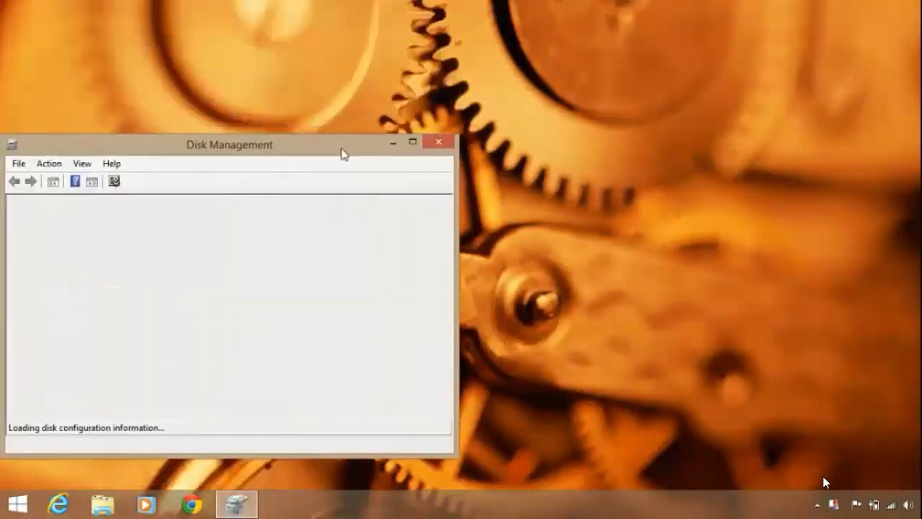
pyautogui.moveTo(343, 153); pyautogui.dragTo(475, 122)
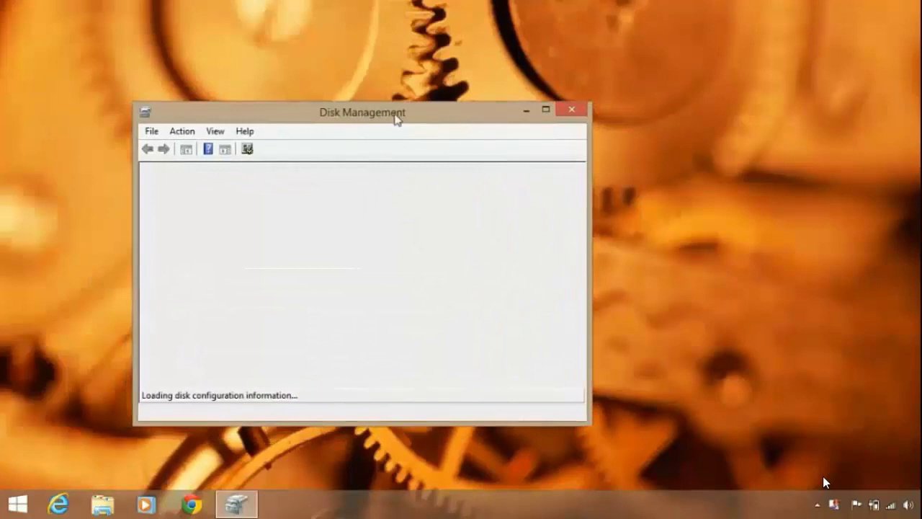
pyautogui.click(545, 109)
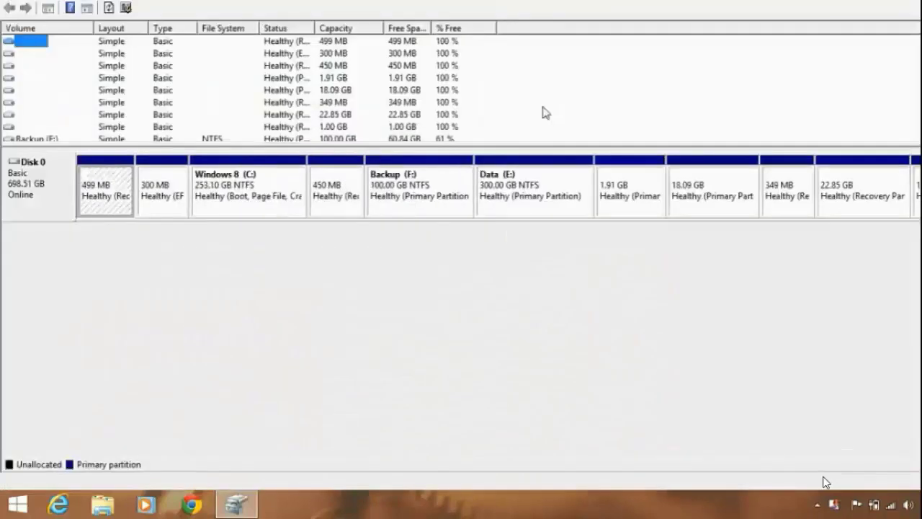
pyautogui.moveTo(446, 3); pyautogui.dragTo(349, 83)
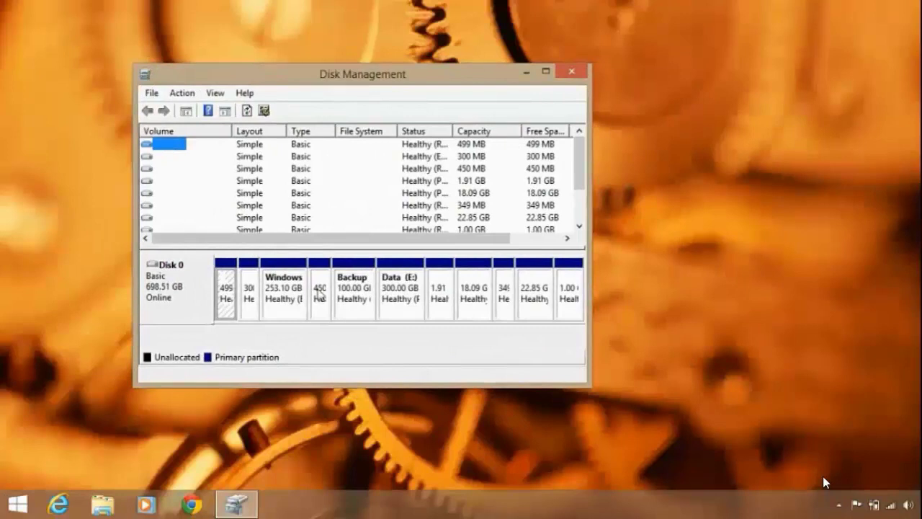
pyautogui.click(150, 195)
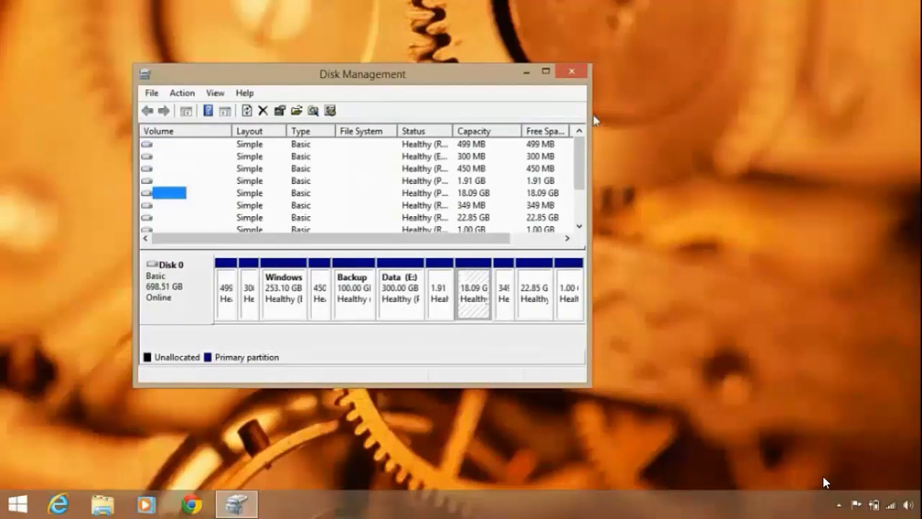
pyautogui.moveTo(589, 118); pyautogui.dragTo(829, 119)
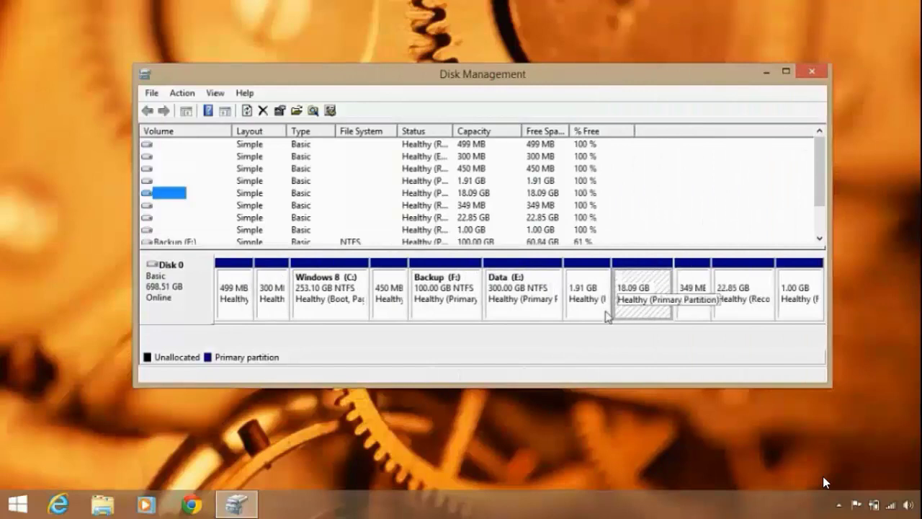
# Shrink the Backup (F:) volume by 4096 MB and close Disk Management.
pyautogui.click(438, 290)
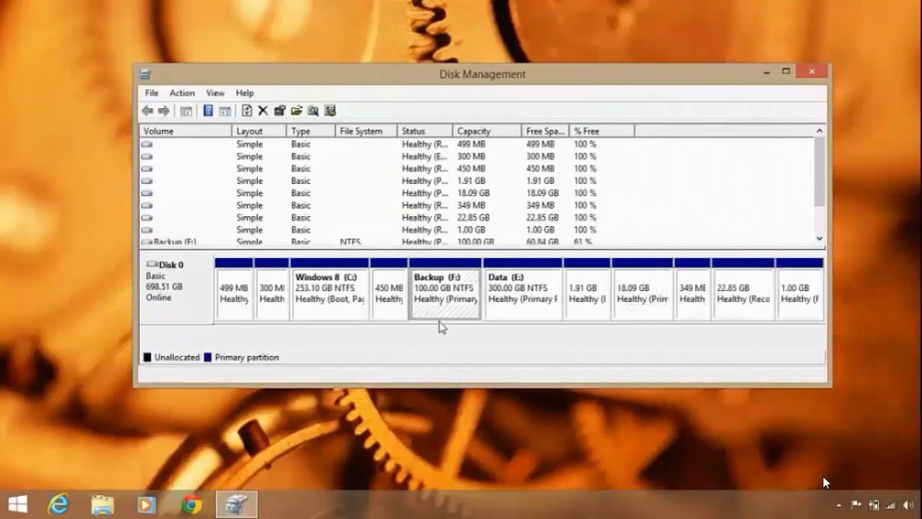
pyautogui.rightClick(448, 286)
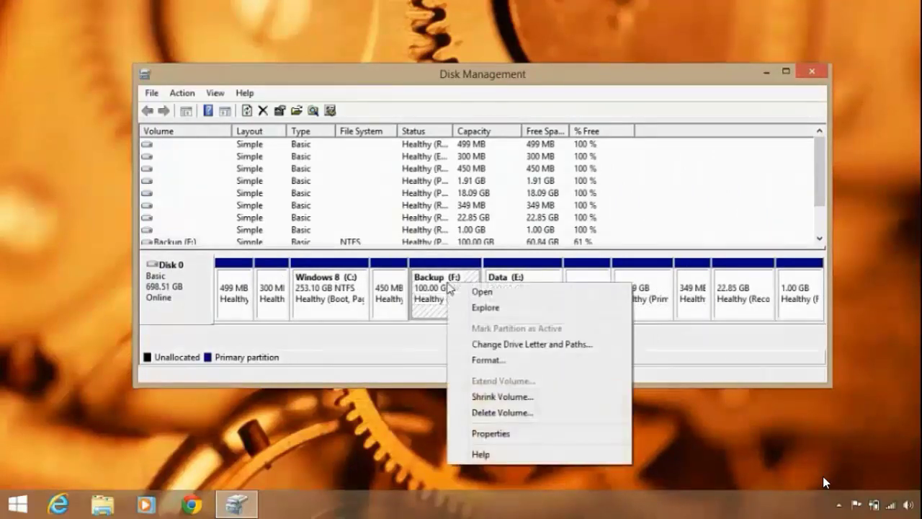
pyautogui.click(548, 398)
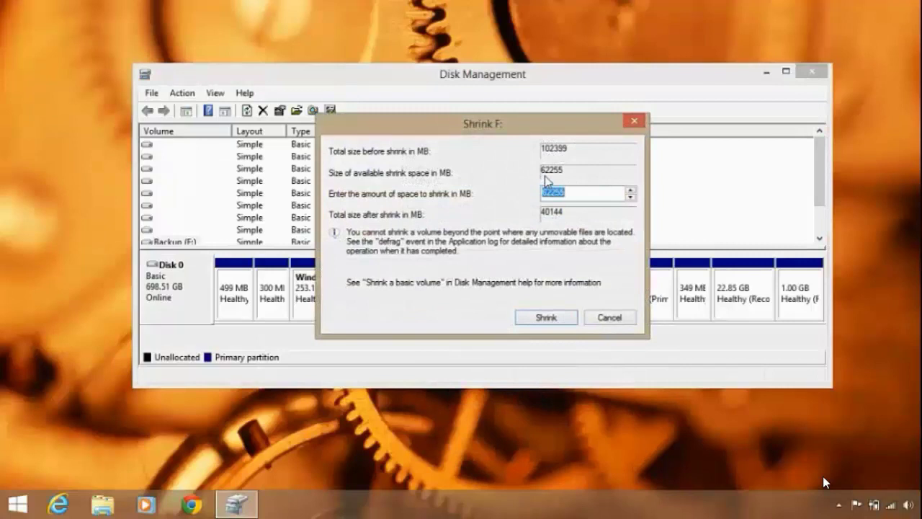
pyautogui.click(577, 194)
pyautogui.doubleClick(577, 194)
pyautogui.write('4096')
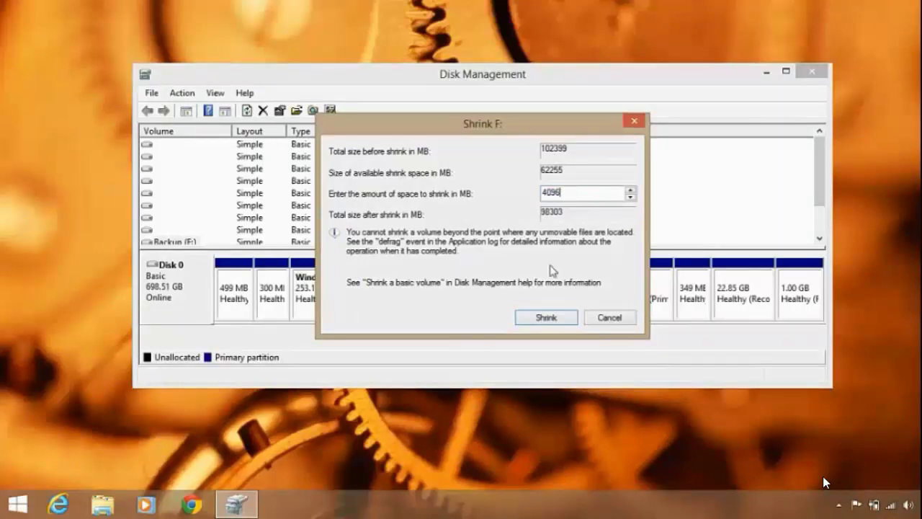
pyautogui.click(546, 318)
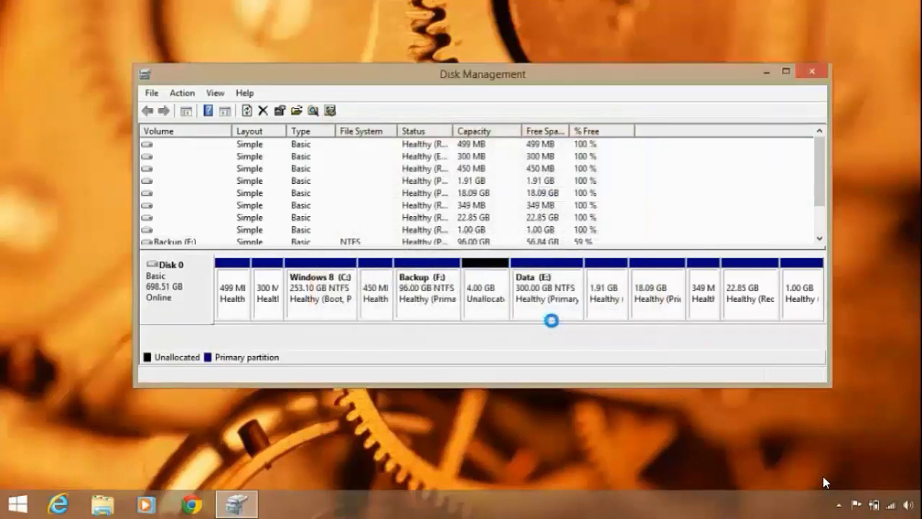
pyautogui.click(472, 301)
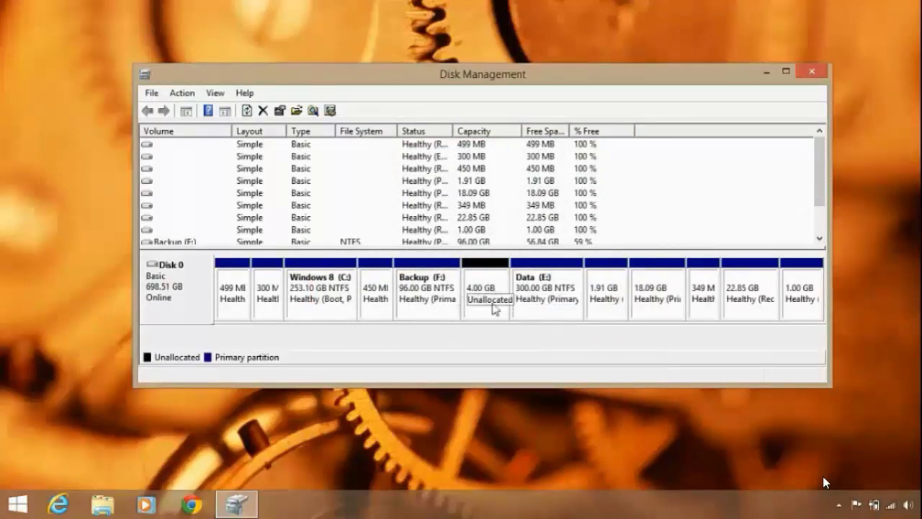
pyautogui.click(461, 311)
pyautogui.click(812, 71)
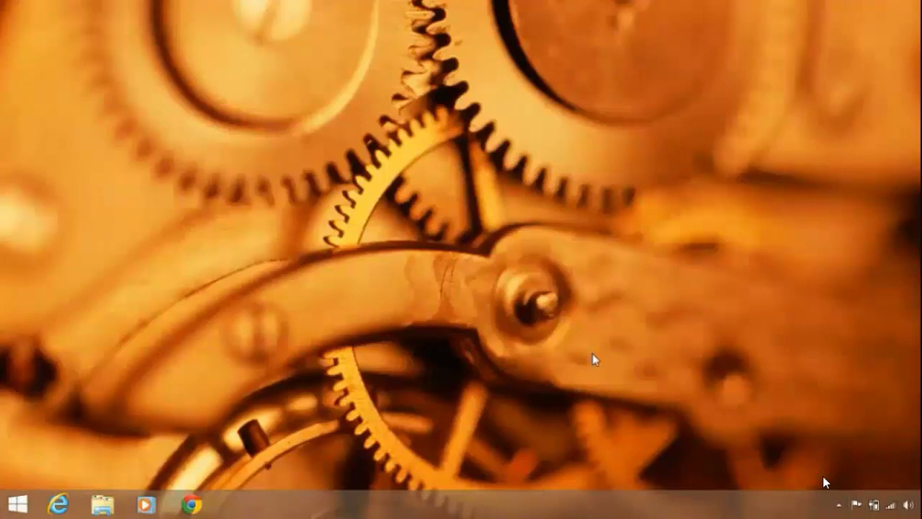
pyautogui.click(838, 505)
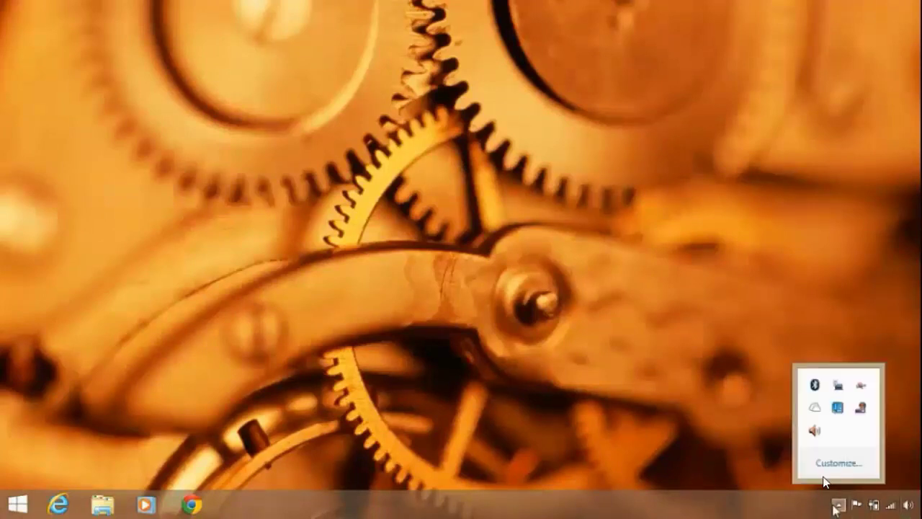
pyautogui.rightClick(865, 415)
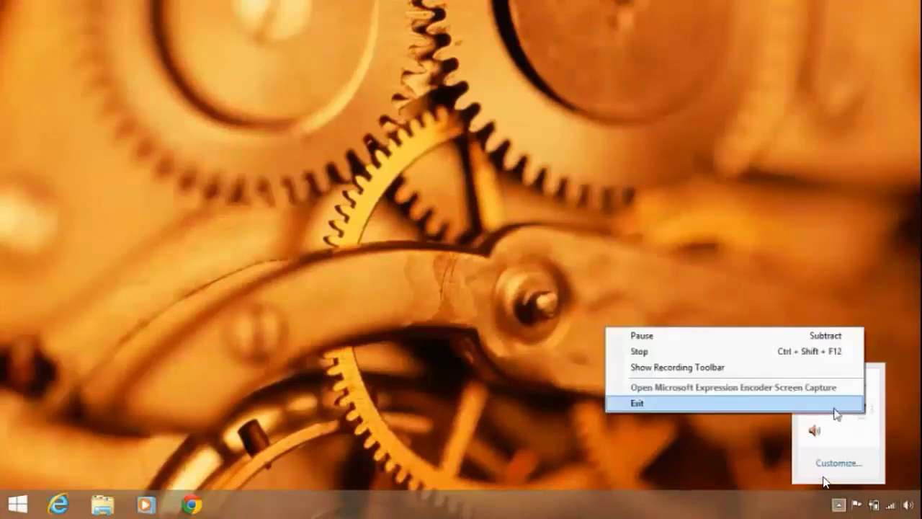
pyautogui.click(678, 351)
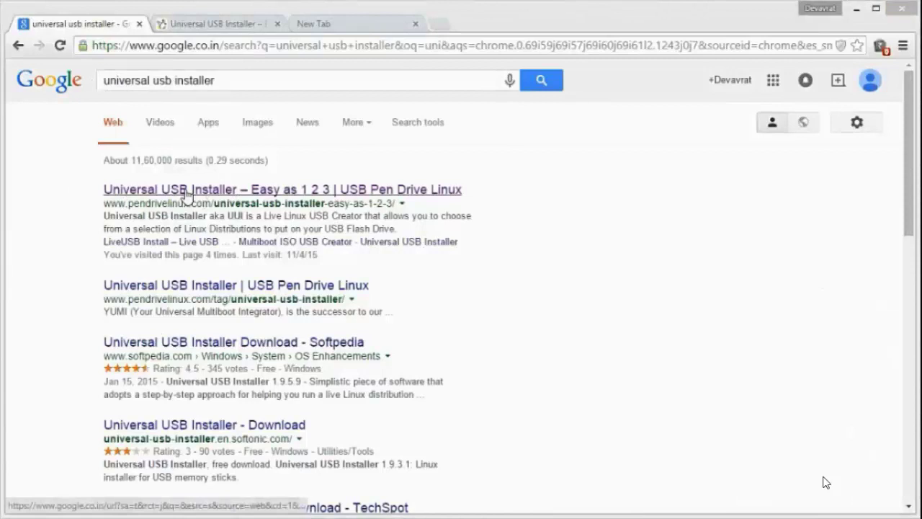
# Open the Pendrivelinux page for Universal USB Installer and try to download Universal-USB-Installer-1.9.5.9.exe, cancelling the duplicate download.
pyautogui.middleClick(186, 193)
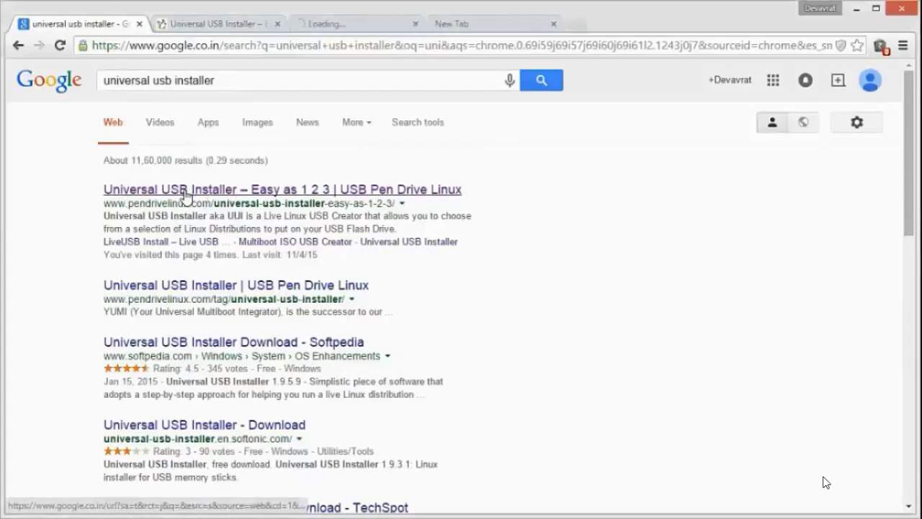
pyautogui.click(242, 26)
pyautogui.click(415, 24)
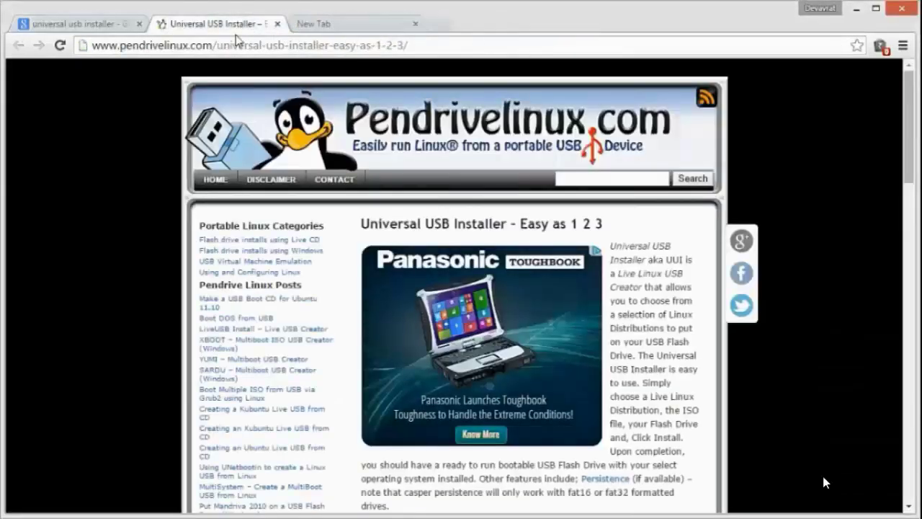
pyautogui.scroll(-10, 791, 352)
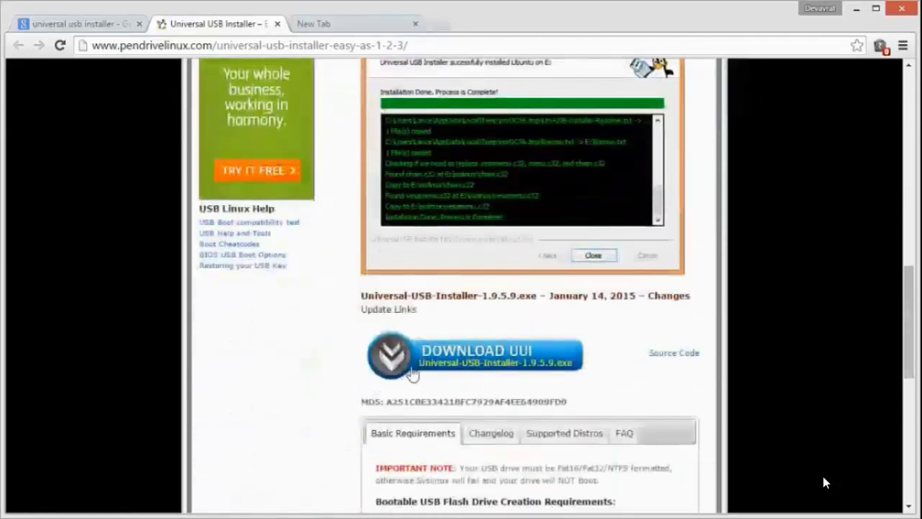
pyautogui.click(491, 360)
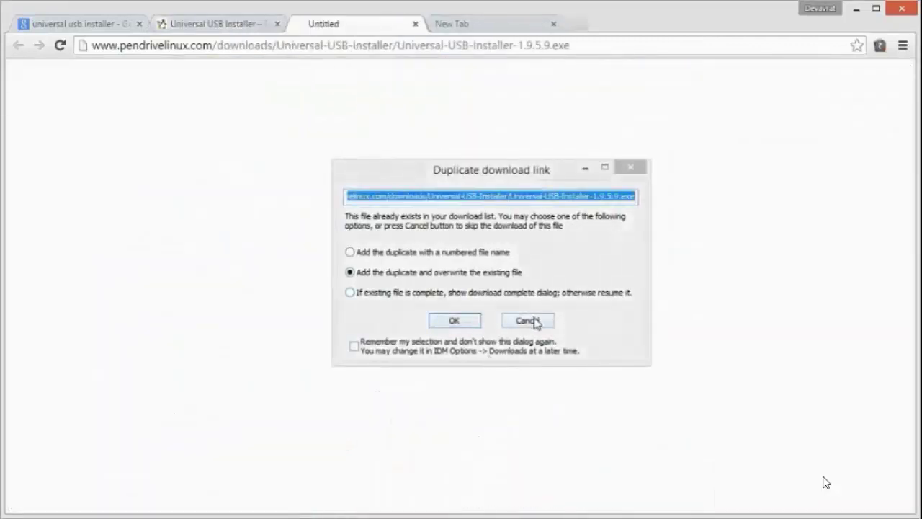
pyautogui.click(528, 319)
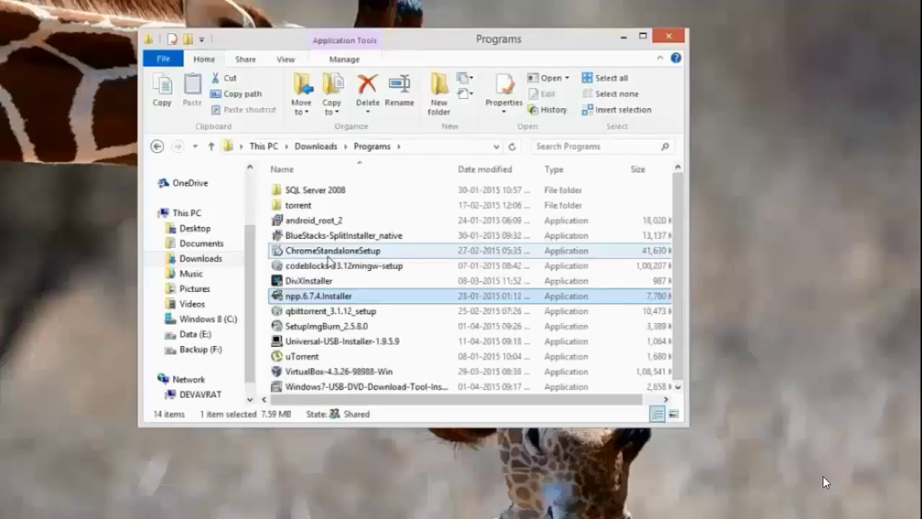
# Run Universal-USB-Installer-1.9.5.9 from the Programs download folder and choose Ubuntu as the Linux distribution.
pyautogui.click(310, 341)
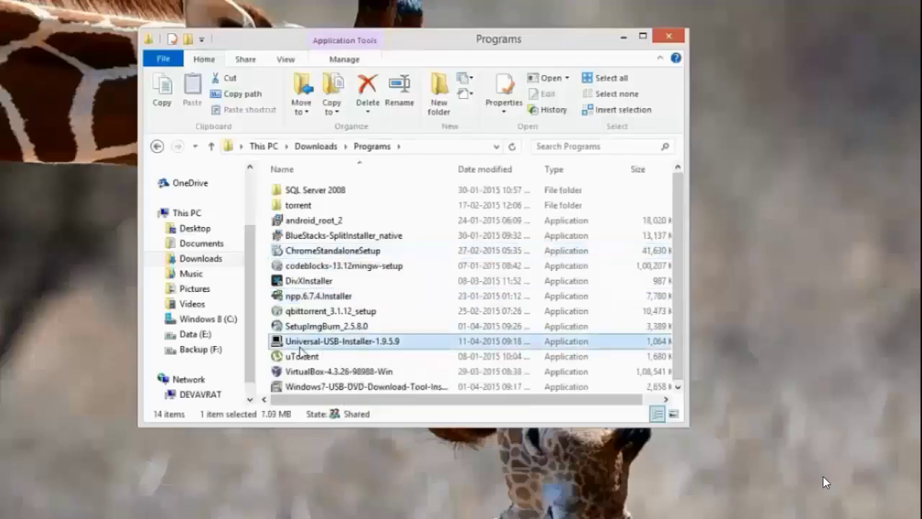
pyautogui.doubleClick(318, 342)
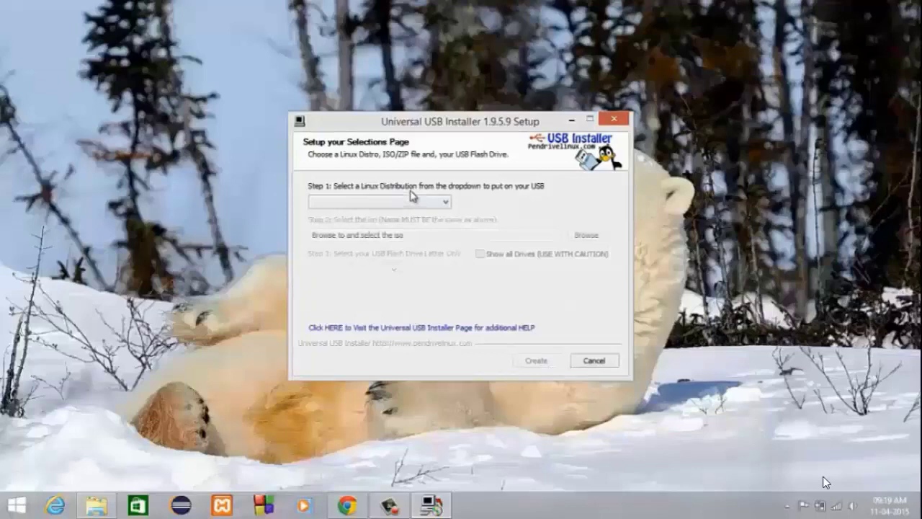
pyautogui.click(440, 202)
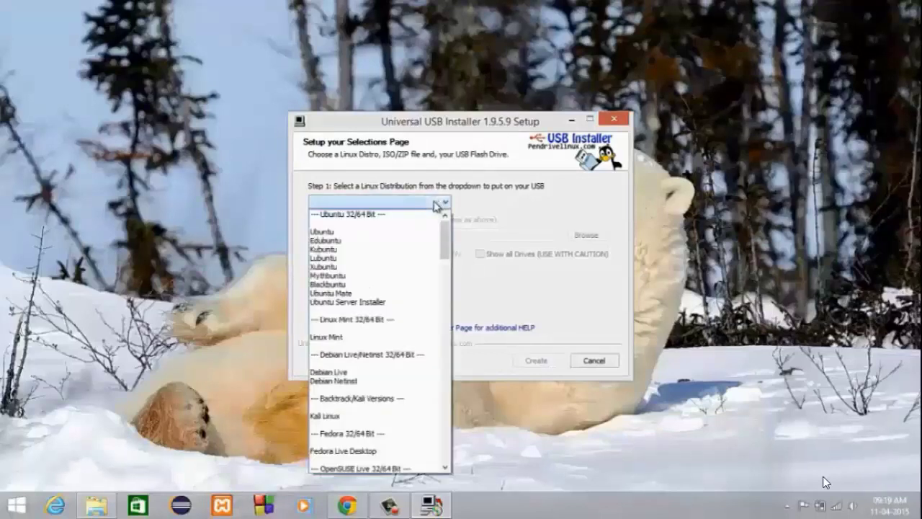
pyautogui.click(395, 232)
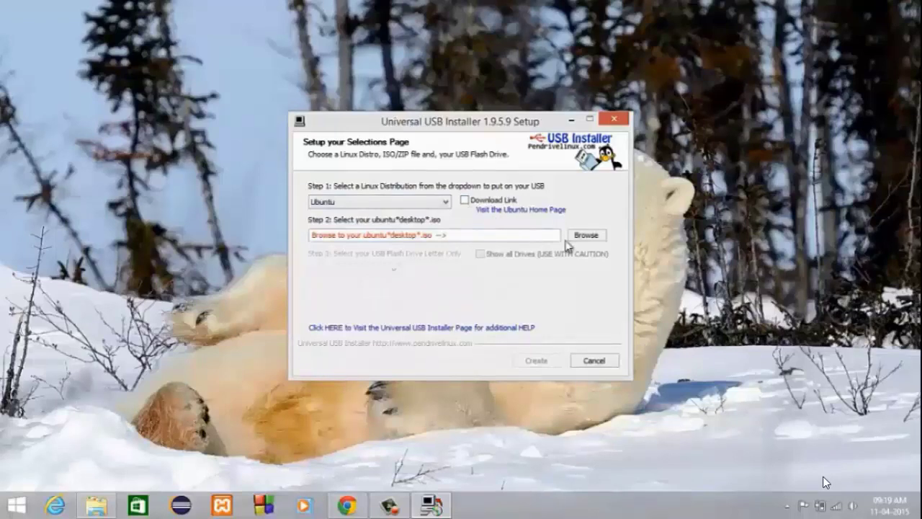
# Select the ubuntu-14.04-desktop-amd64 ISO file from the Linux folder on Data (E:) as the installation image.
pyautogui.click(587, 236)
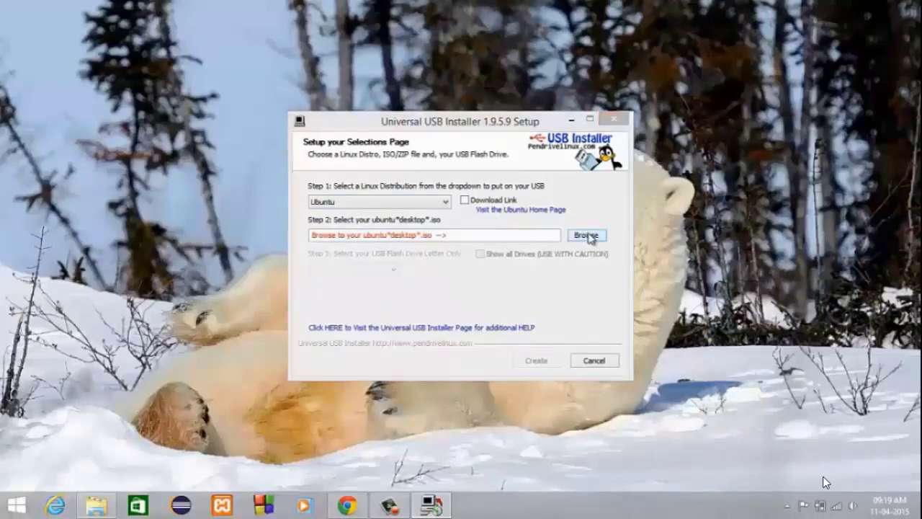
pyautogui.click(473, 241)
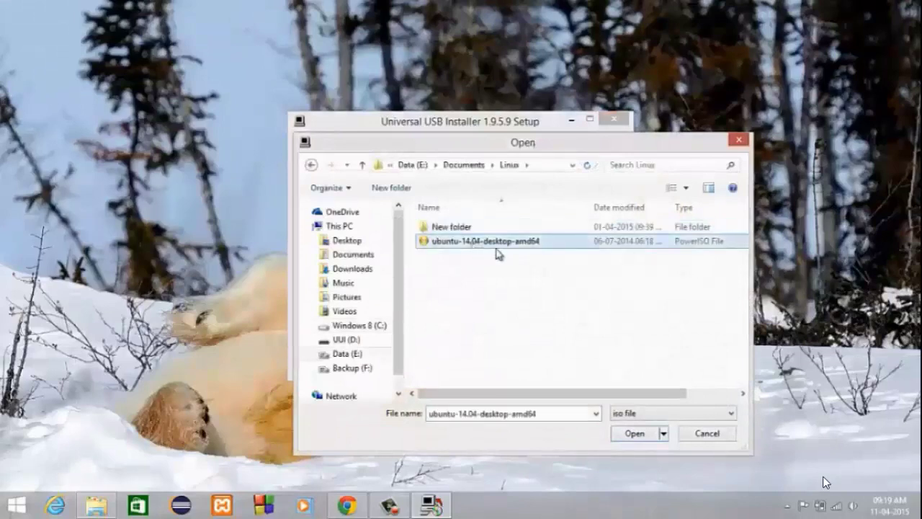
pyautogui.click(636, 435)
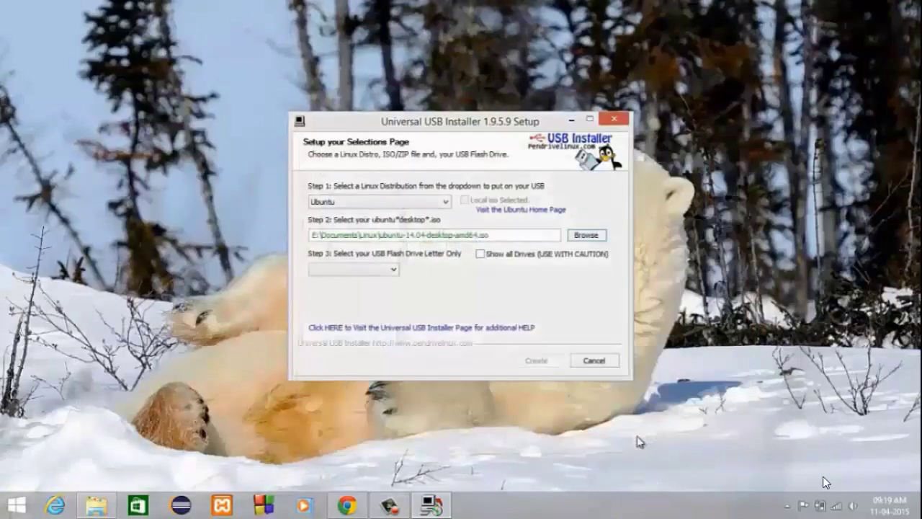
# Create the bootable Ubuntu USB on drive D:\UUI 15GB with Fat32 formatting enabled, approving the listed actions.
pyautogui.click(394, 268)
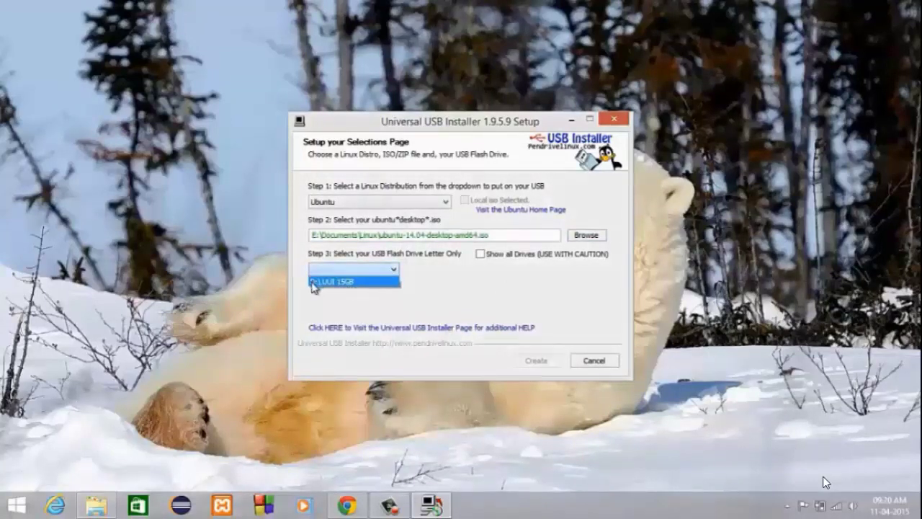
pyautogui.click(360, 281)
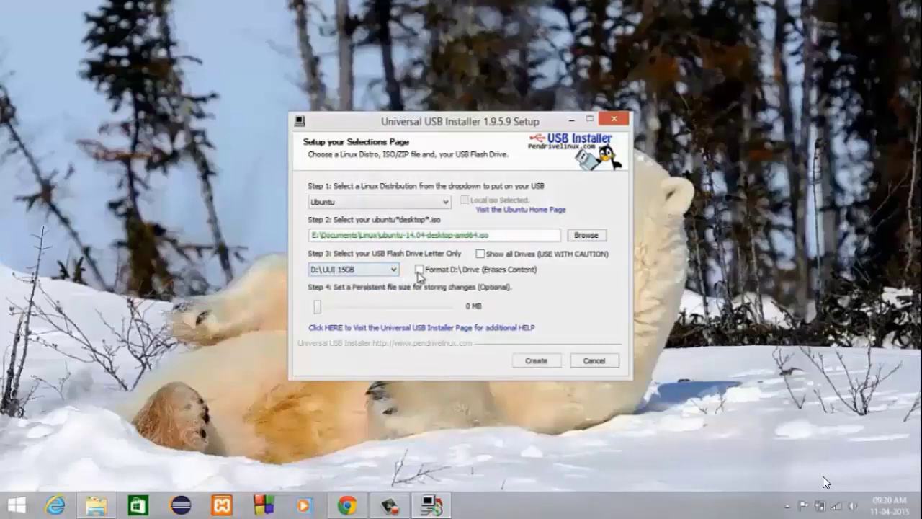
pyautogui.click(420, 270)
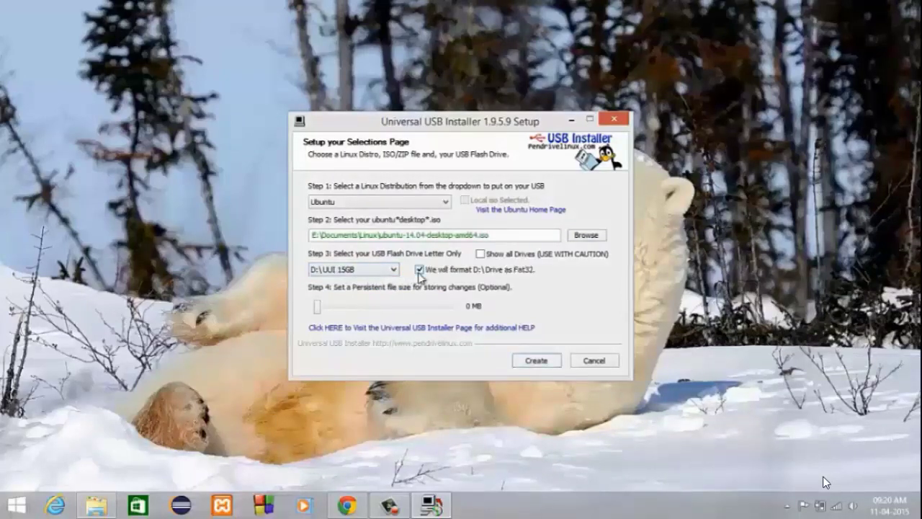
pyautogui.click(539, 360)
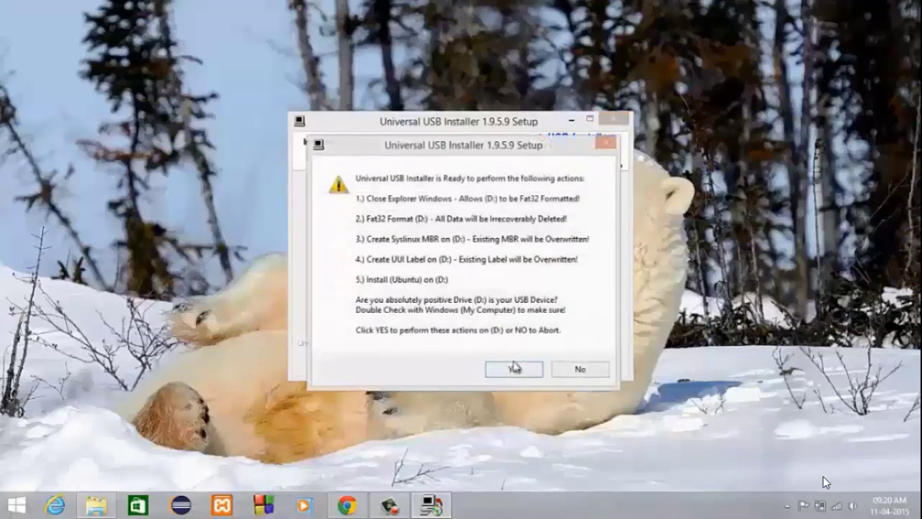
pyautogui.click(514, 368)
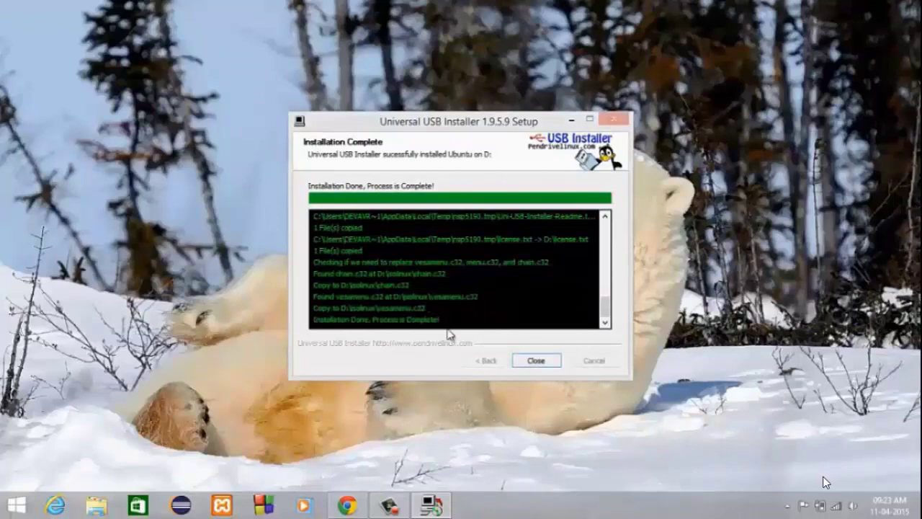
# Close the USB installer and start installing Ubuntu without third-party software, using the Something else installation type.
pyautogui.click(531, 362)
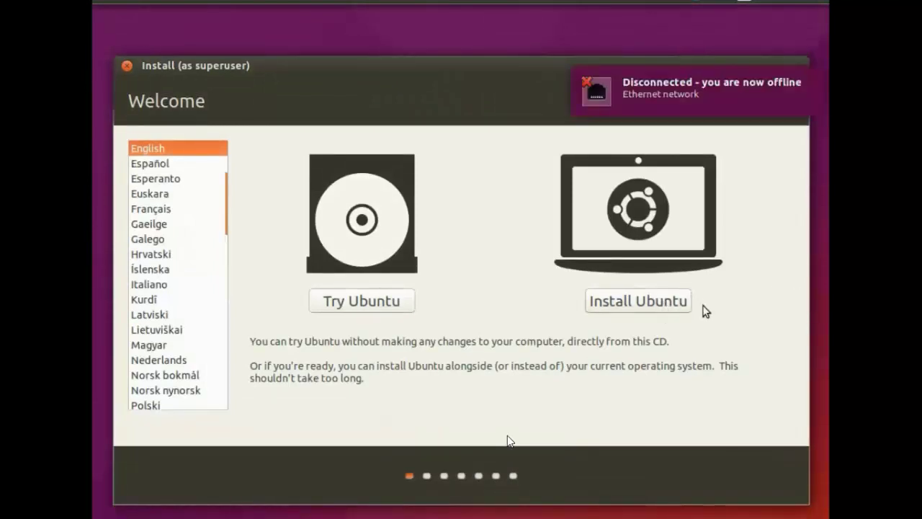
pyautogui.click(660, 305)
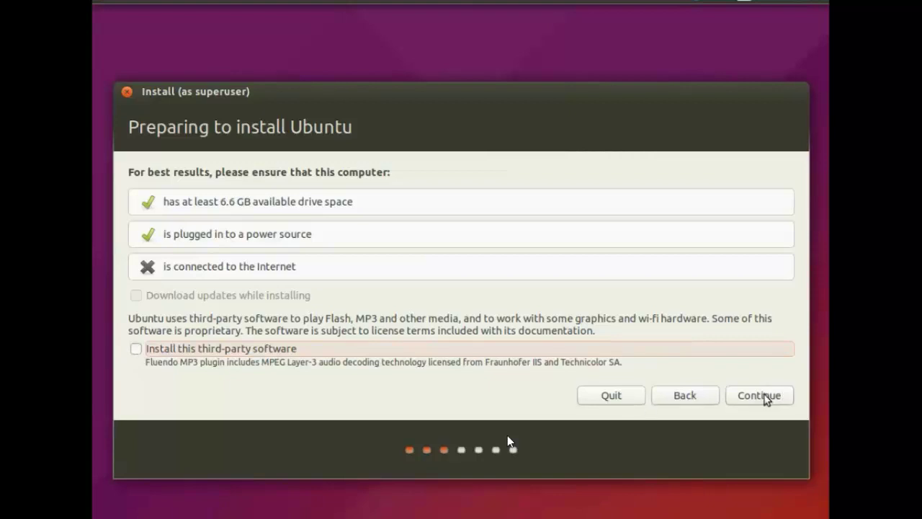
pyautogui.click(766, 400)
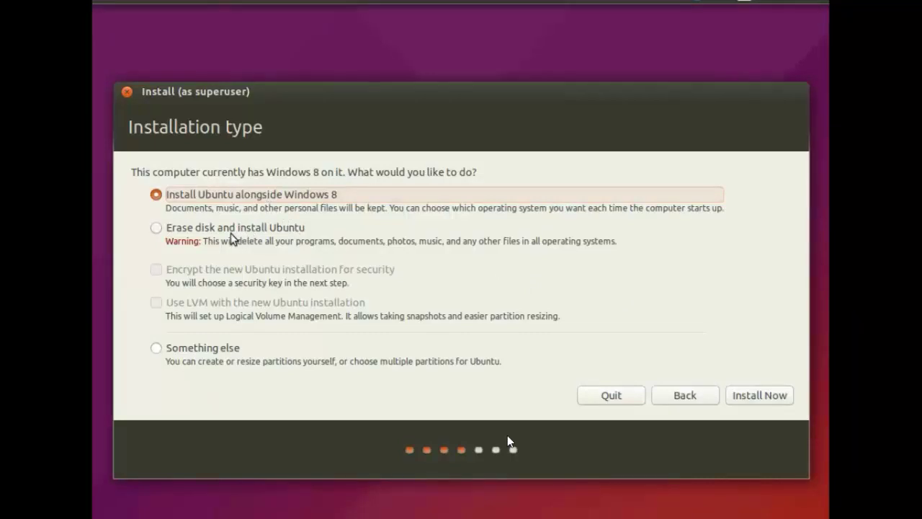
pyautogui.click(155, 347)
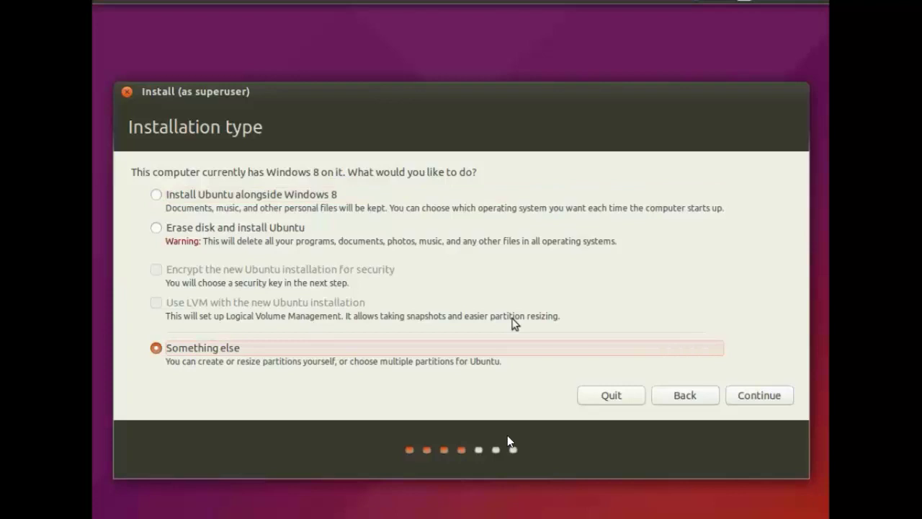
pyautogui.click(759, 394)
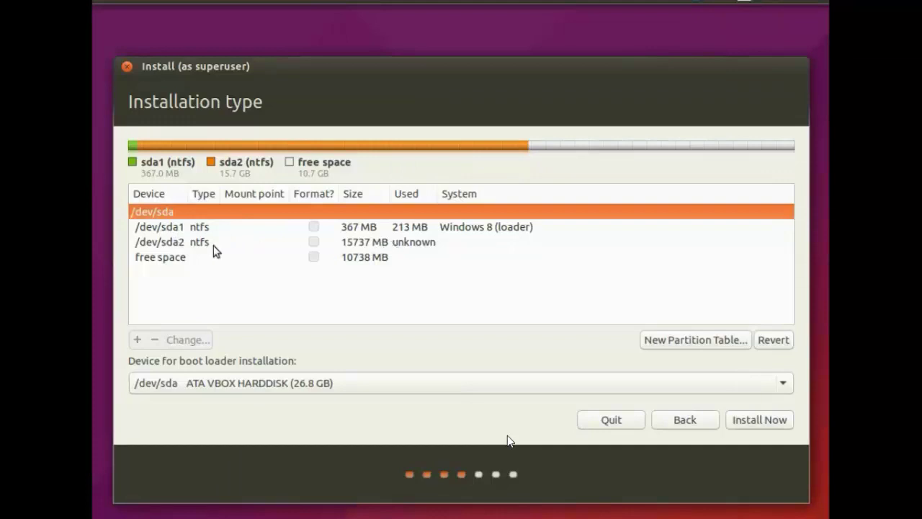
# Create a 2048 MB logical swap area at the beginning of the free space on /dev/sda.
pyautogui.click(168, 263)
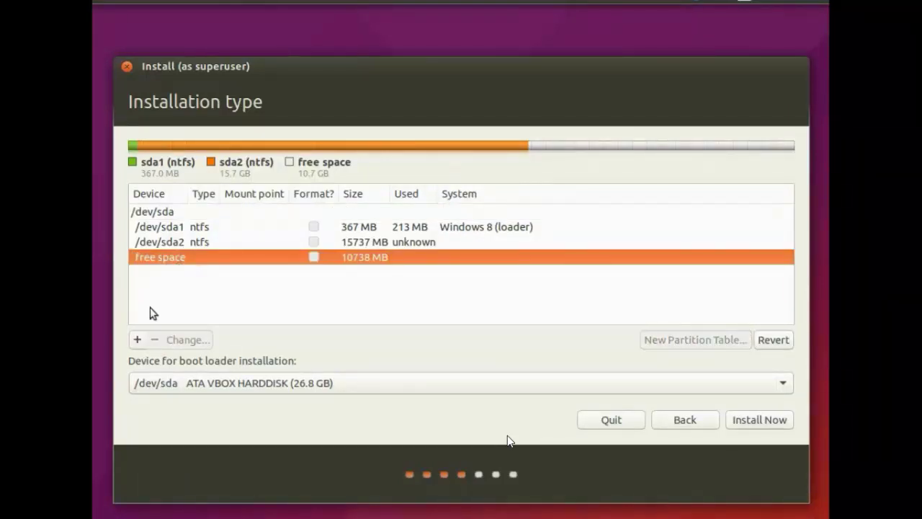
pyautogui.click(140, 341)
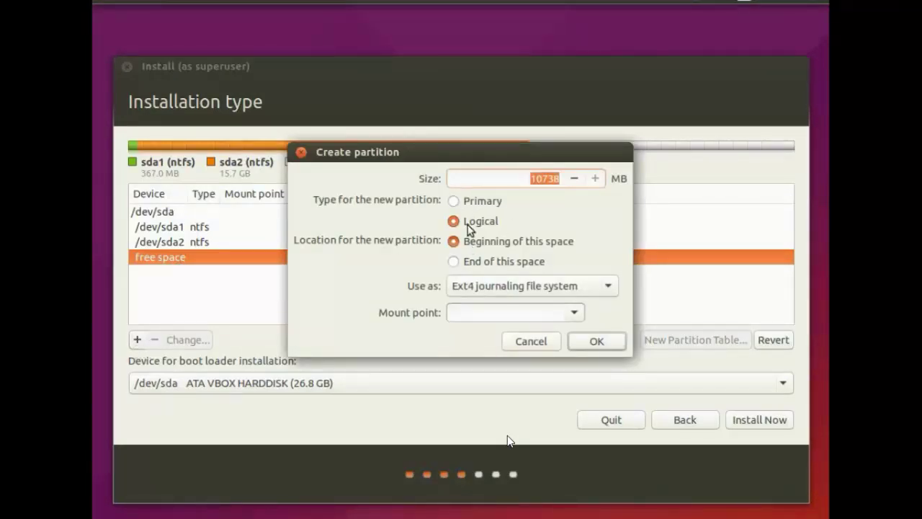
pyautogui.click(504, 288)
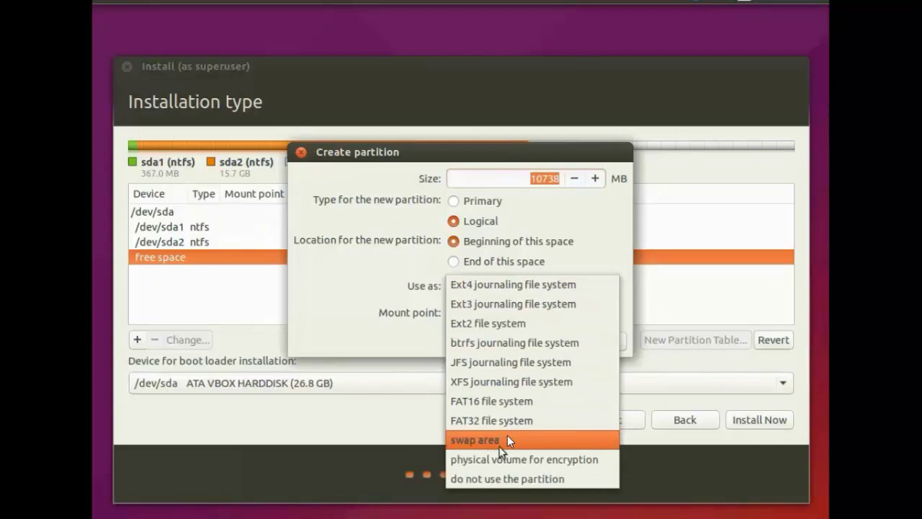
pyautogui.click(528, 440)
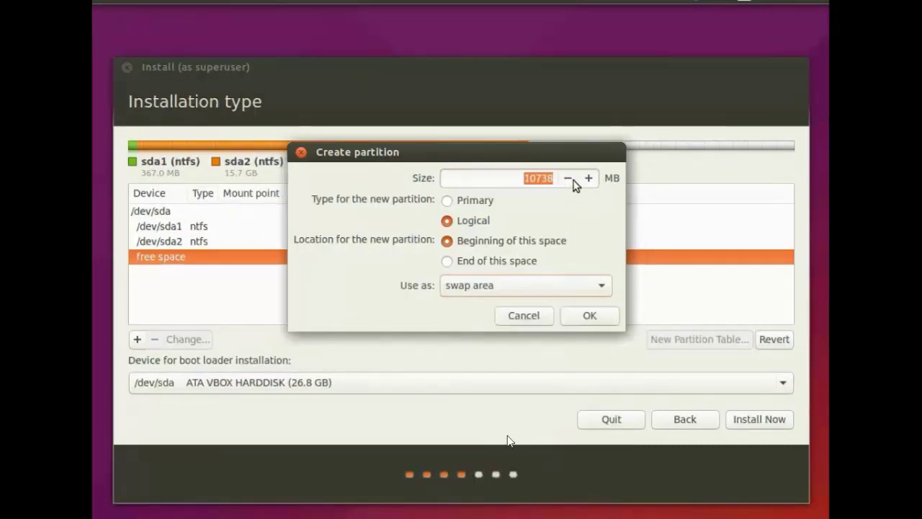
pyautogui.write('2048')
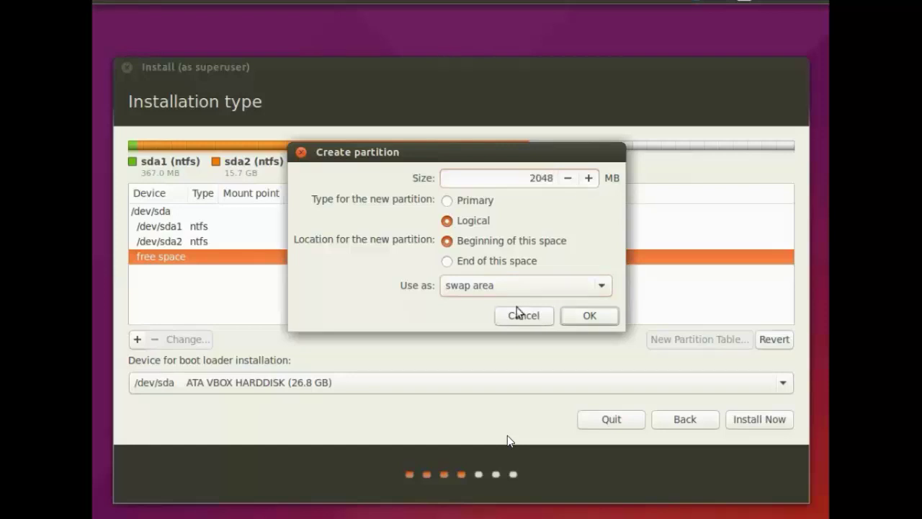
pyautogui.click(584, 315)
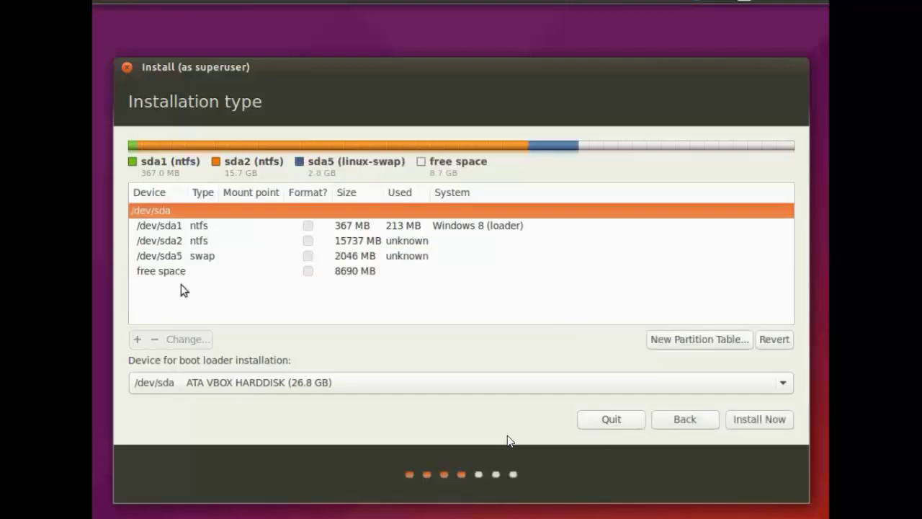
# Create a logical Ext4 partition mounted at / from all the remaining free space and start the installation.
pyautogui.click(212, 260)
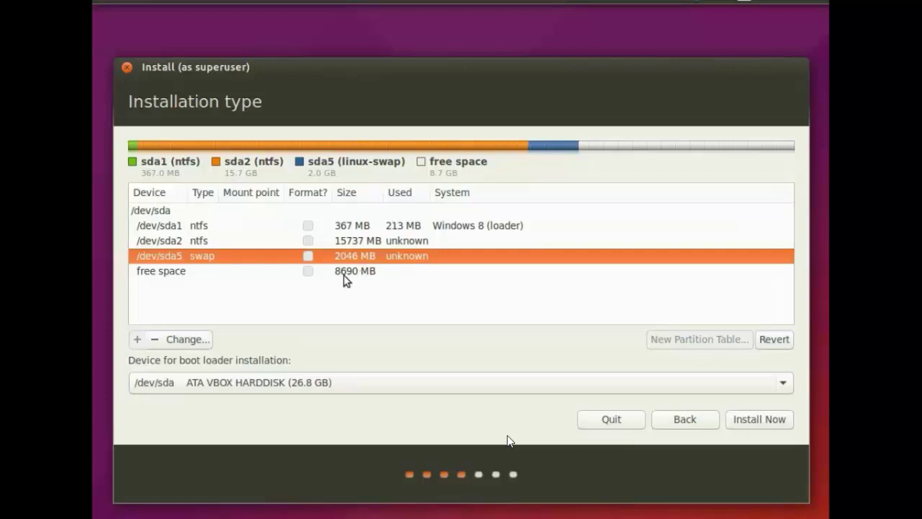
pyautogui.click(193, 272)
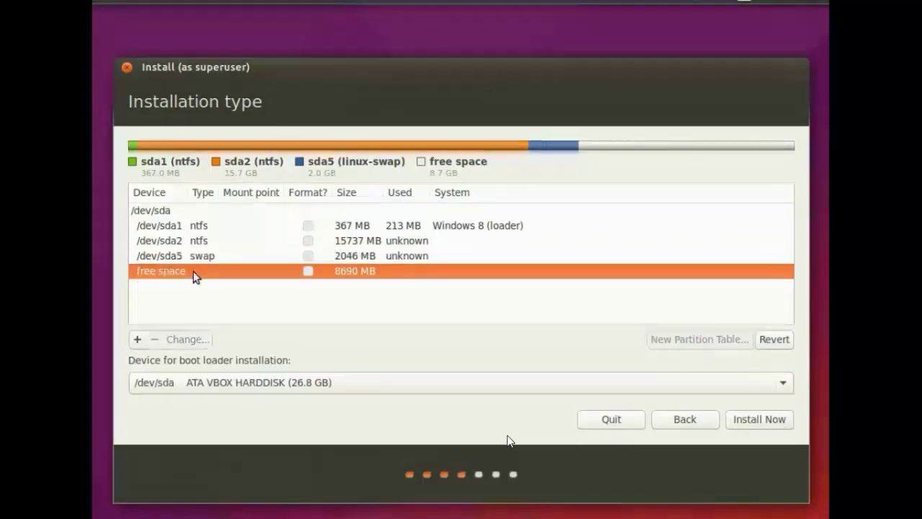
pyautogui.click(137, 340)
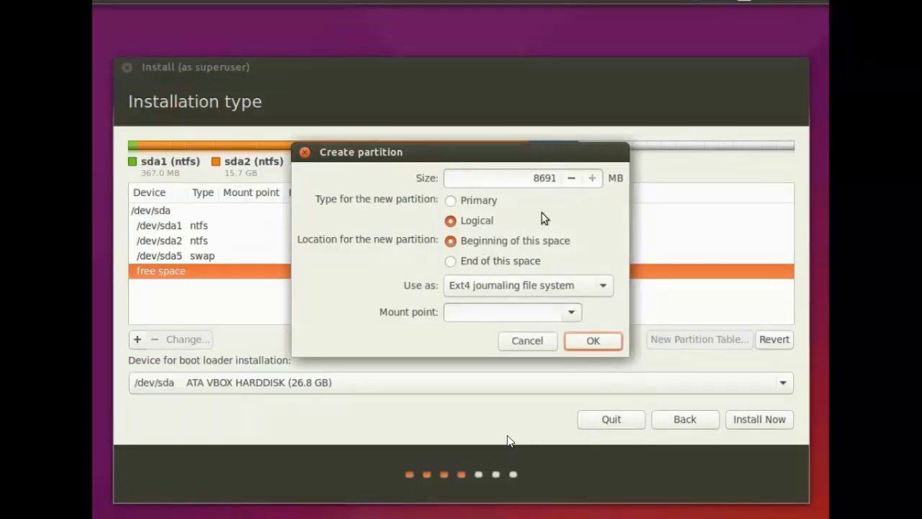
pyautogui.click(571, 313)
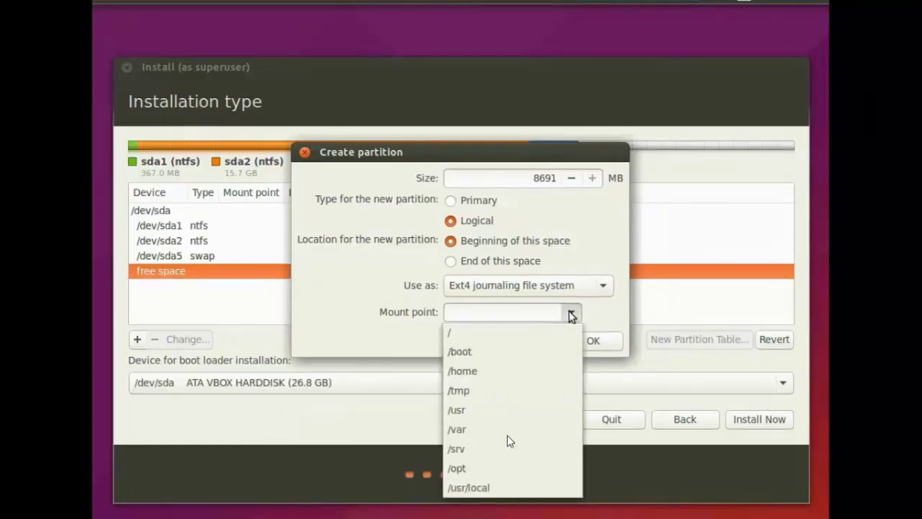
pyautogui.click(512, 337)
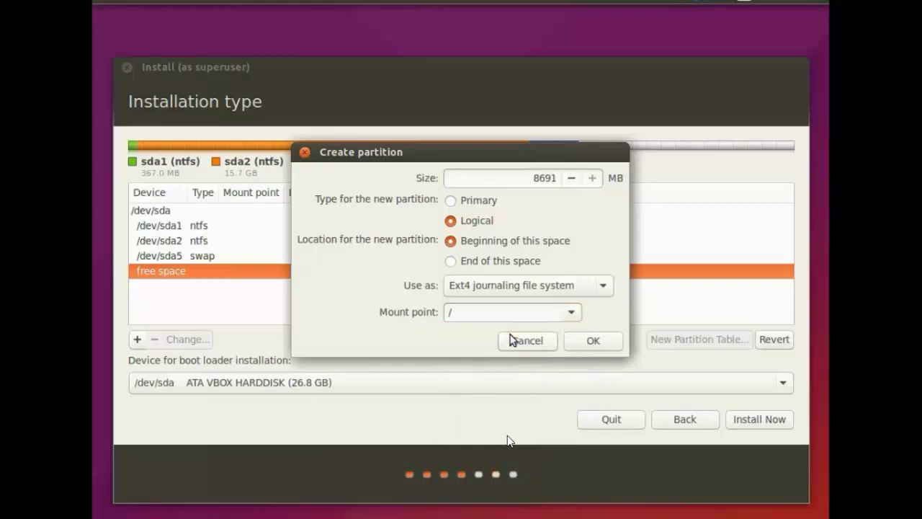
pyautogui.click(590, 340)
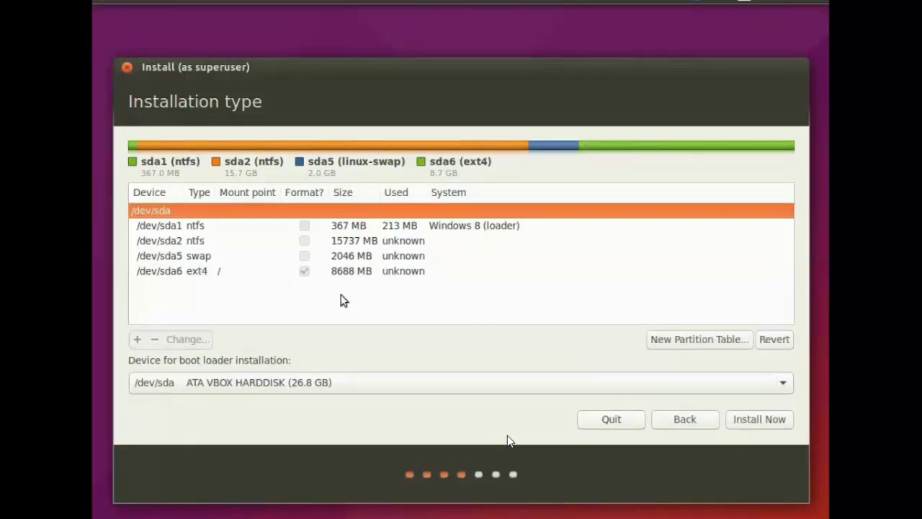
pyautogui.click(302, 273)
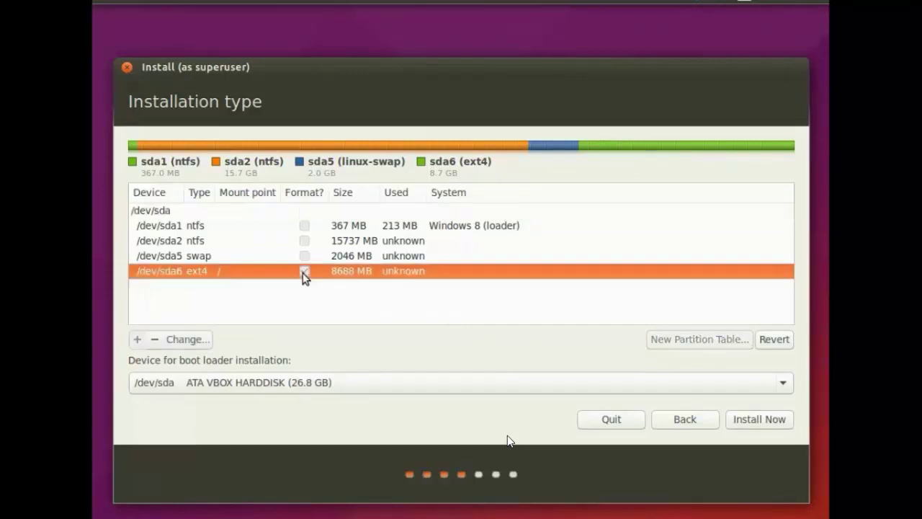
pyautogui.click(759, 424)
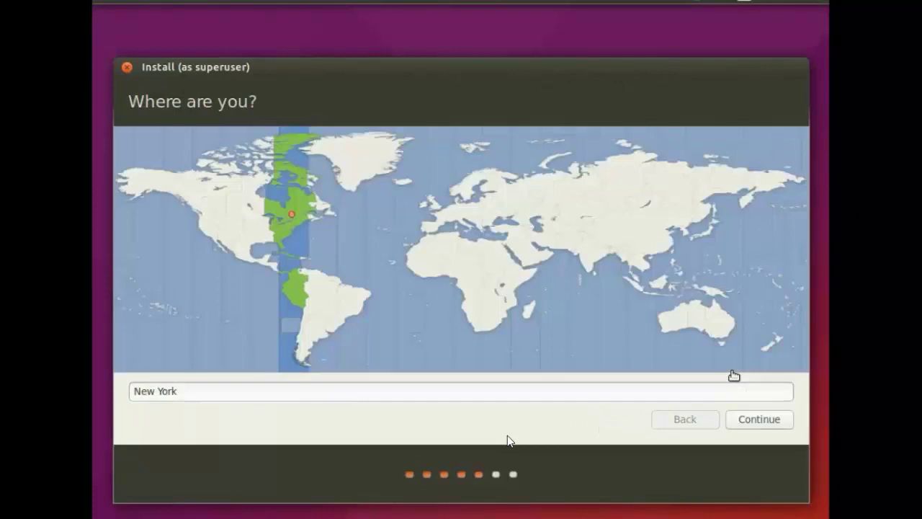
# Set the location to India on the time-zone map and accept the English (US) keyboard layout.
pyautogui.click(599, 254)
pyautogui.click(759, 419)
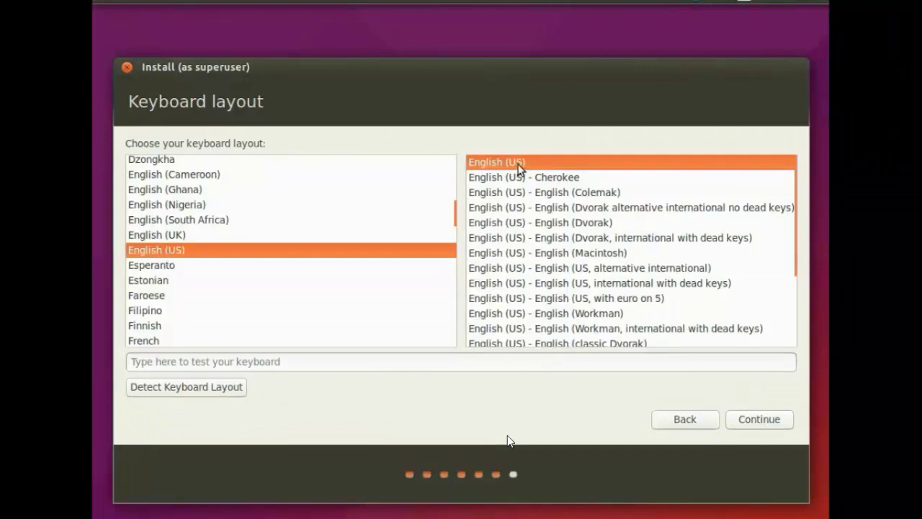
pyautogui.click(757, 423)
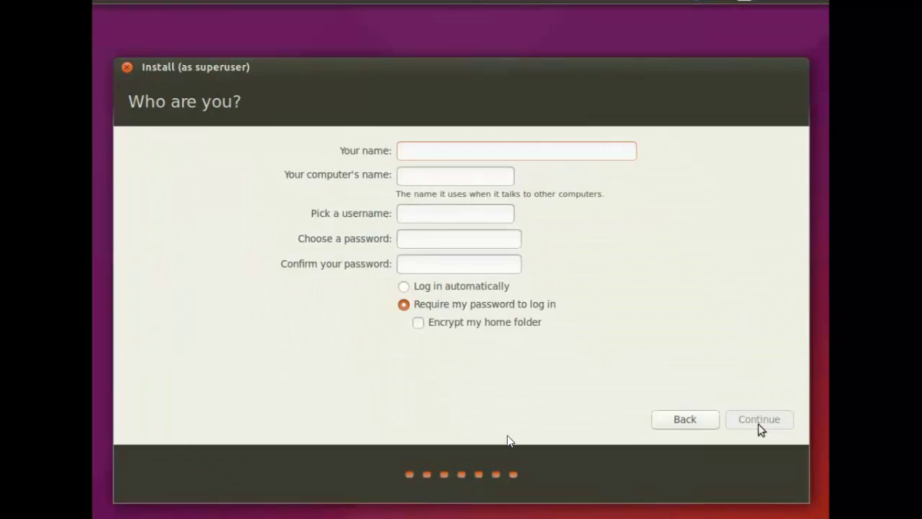
# Enter the user's name, the computer name and a confirmed account password, keeping the password required at login, and continue.
pyautogui.write('Dev')
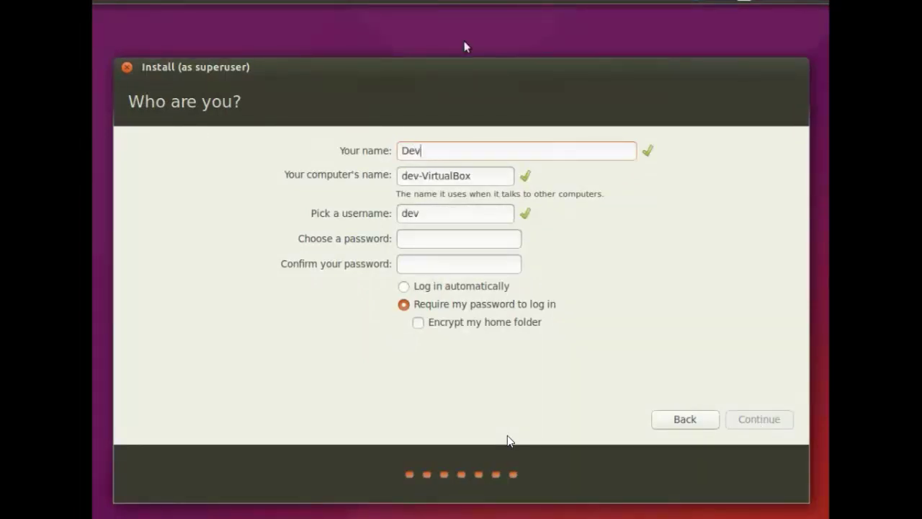
pyautogui.click(434, 239)
pyautogui.write('*****')
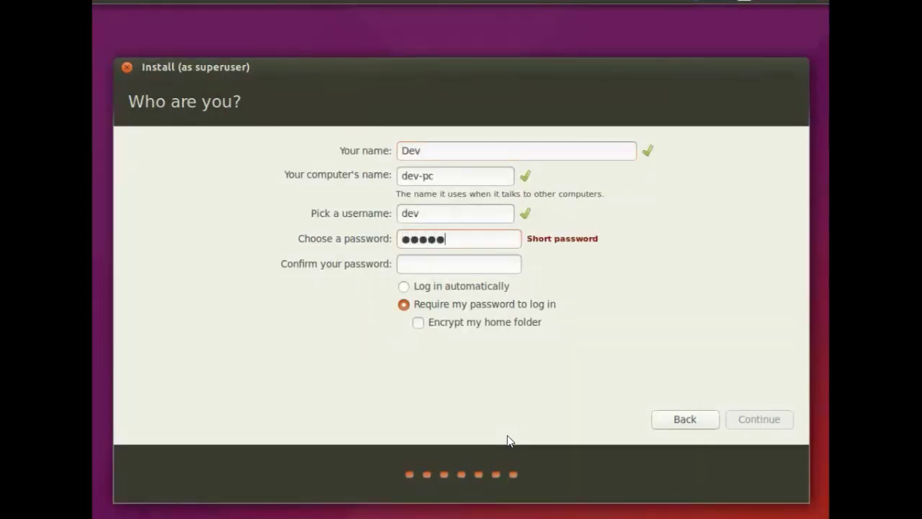
pyautogui.click(441, 263)
pyautogui.write('*****')
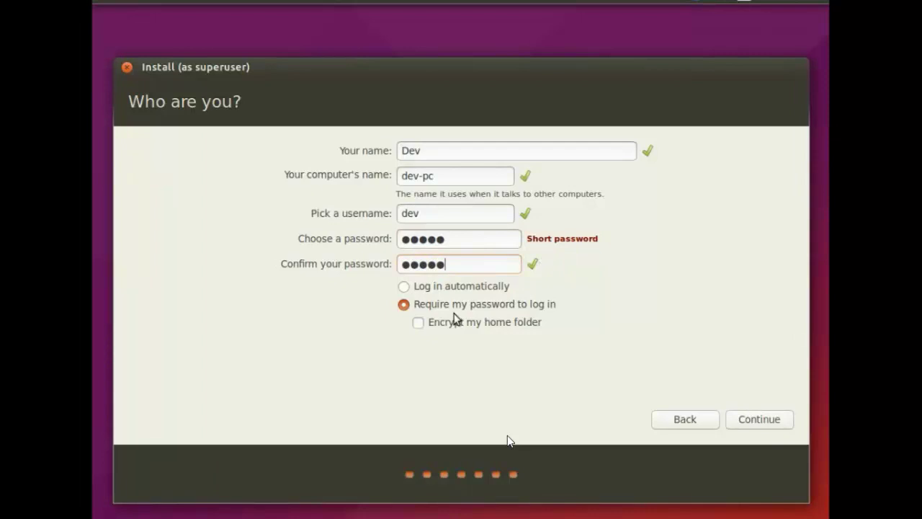
pyautogui.click(759, 420)
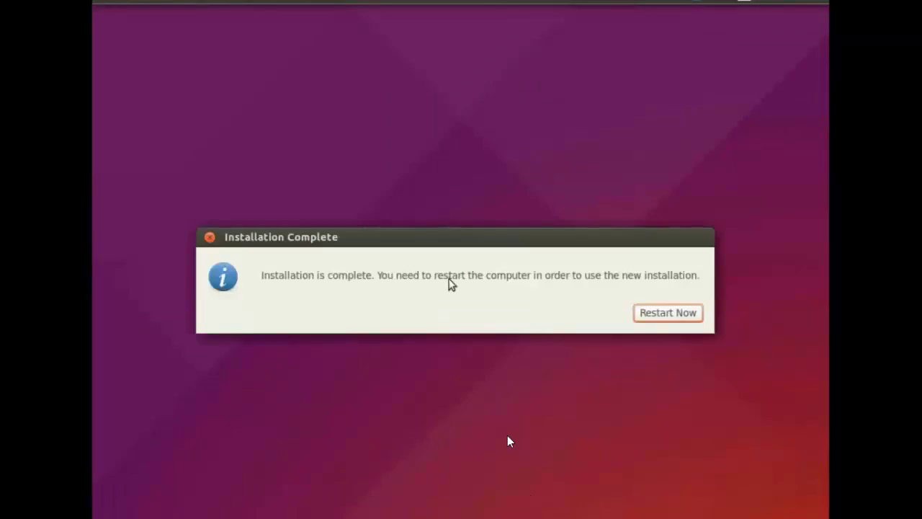
# Restart the computer and boot the Ubuntu entry from the GRUB menu.
pyautogui.click(673, 312)
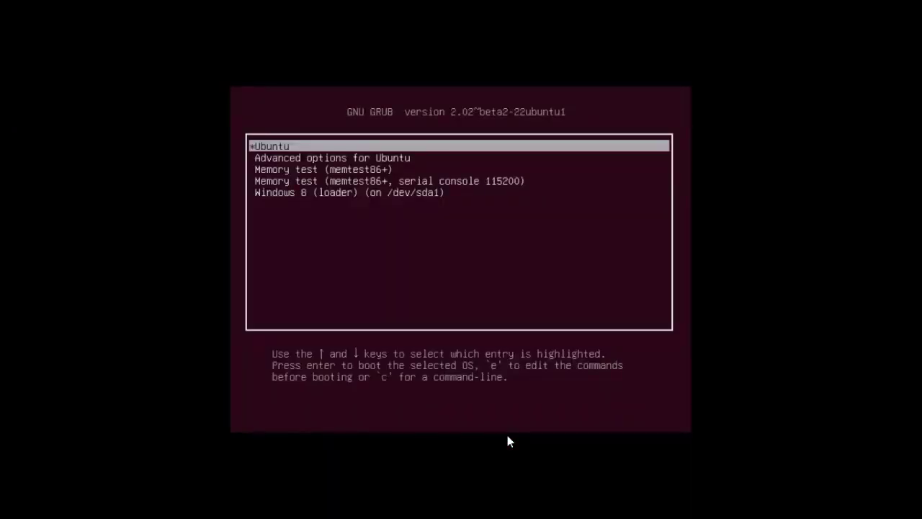
pyautogui.press('Up')
pyautogui.press('Up')
pyautogui.press('Up')
pyautogui.press('Up')
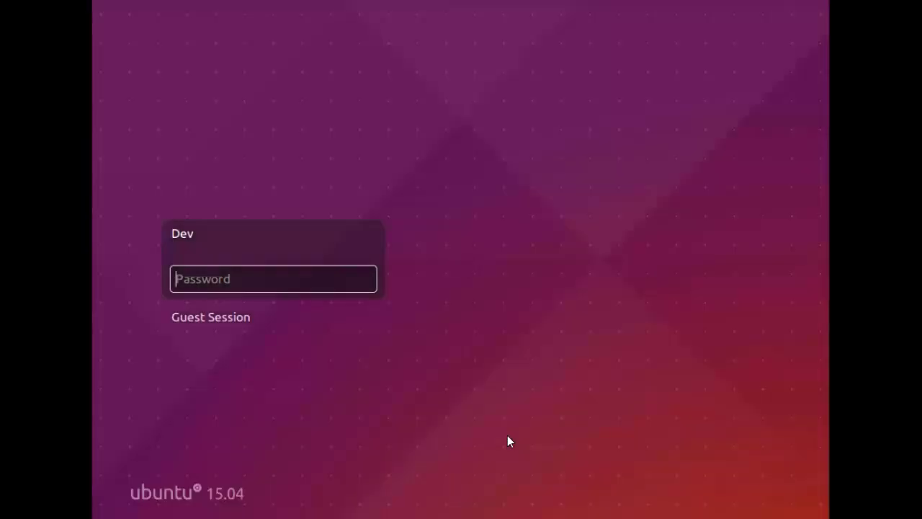
# Log in to Ubuntu with the account password and dismiss the keyboard shortcuts overview.
pyautogui.write('••')
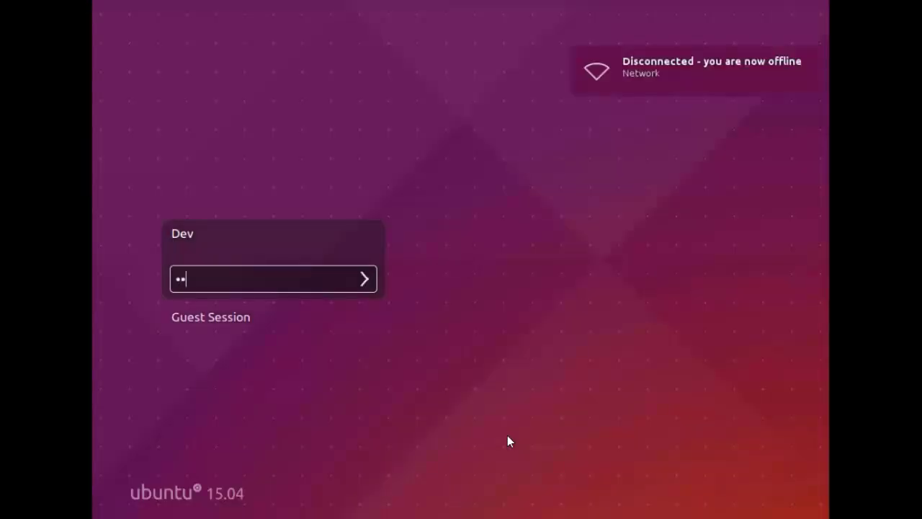
pyautogui.write('•••')
pyautogui.press('Return')
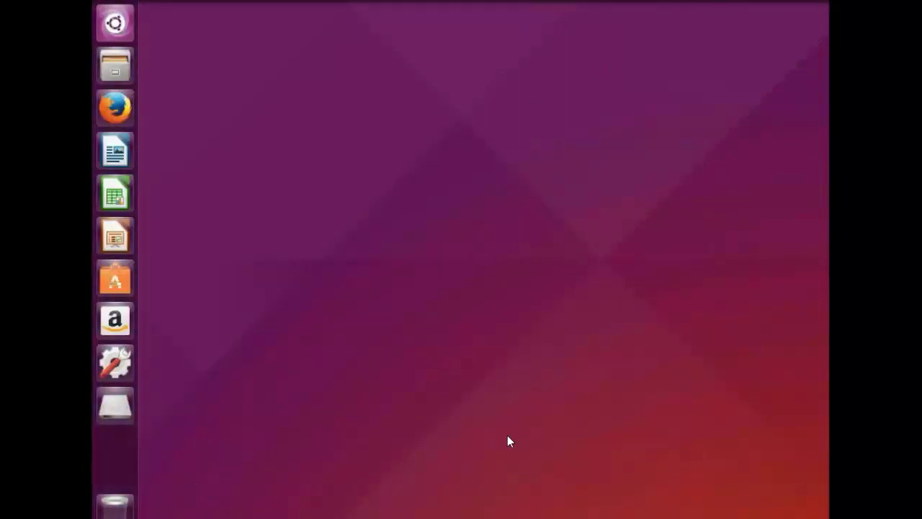
pyautogui.press('super')
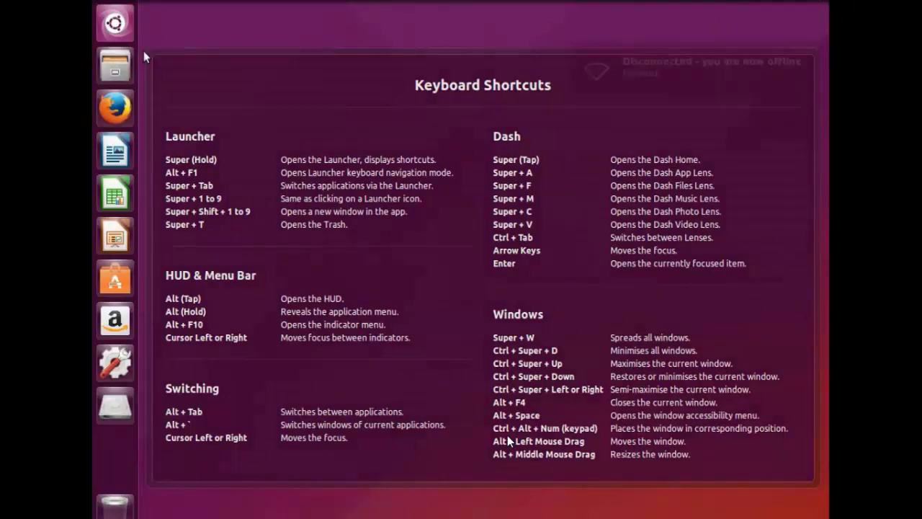
pyautogui.click(147, 52)
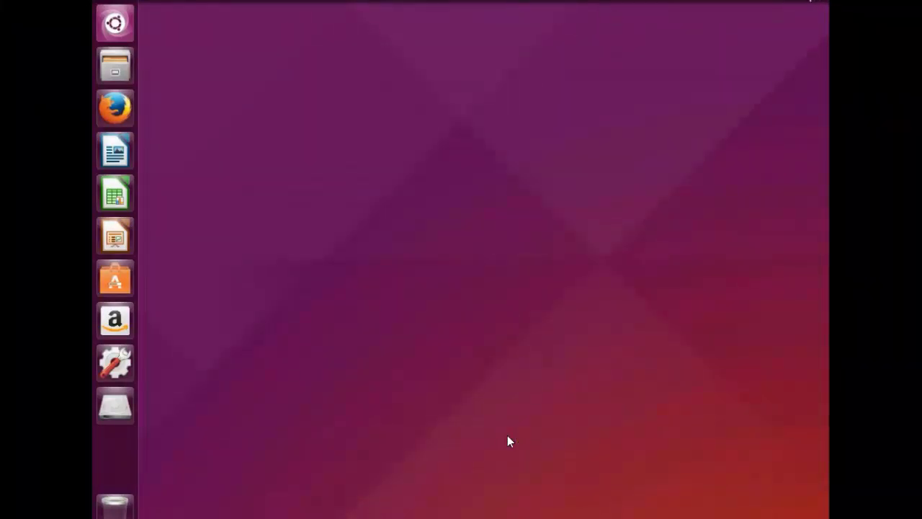
# Shut down the computer from the Ubuntu session and confirm powering off.
pyautogui.click(818, 1)
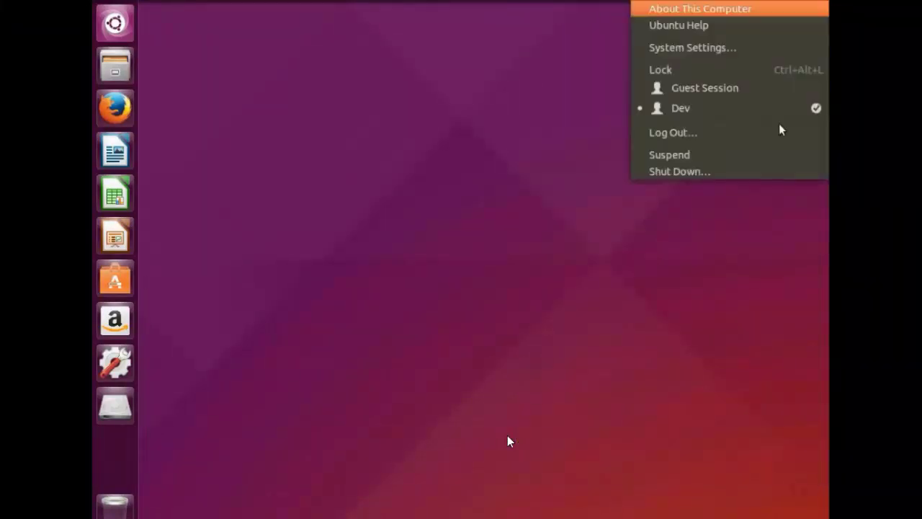
pyautogui.click(751, 174)
pyautogui.click(572, 293)
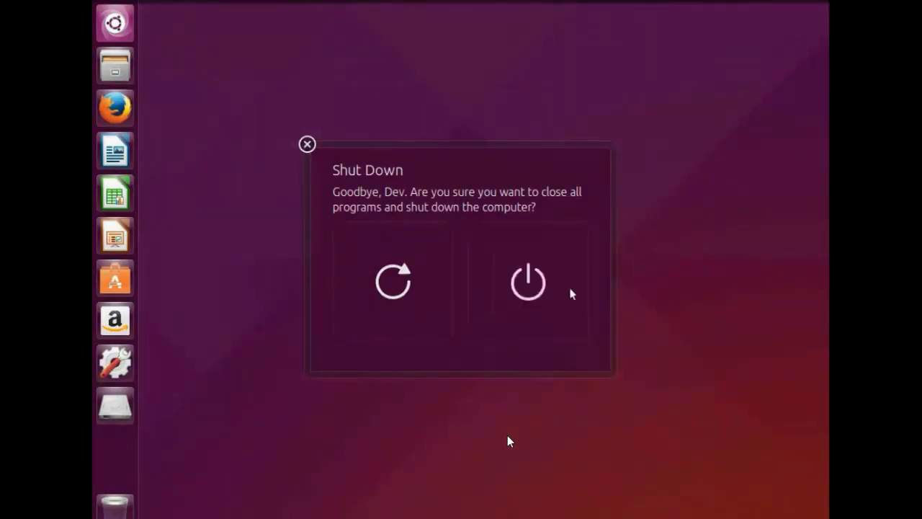